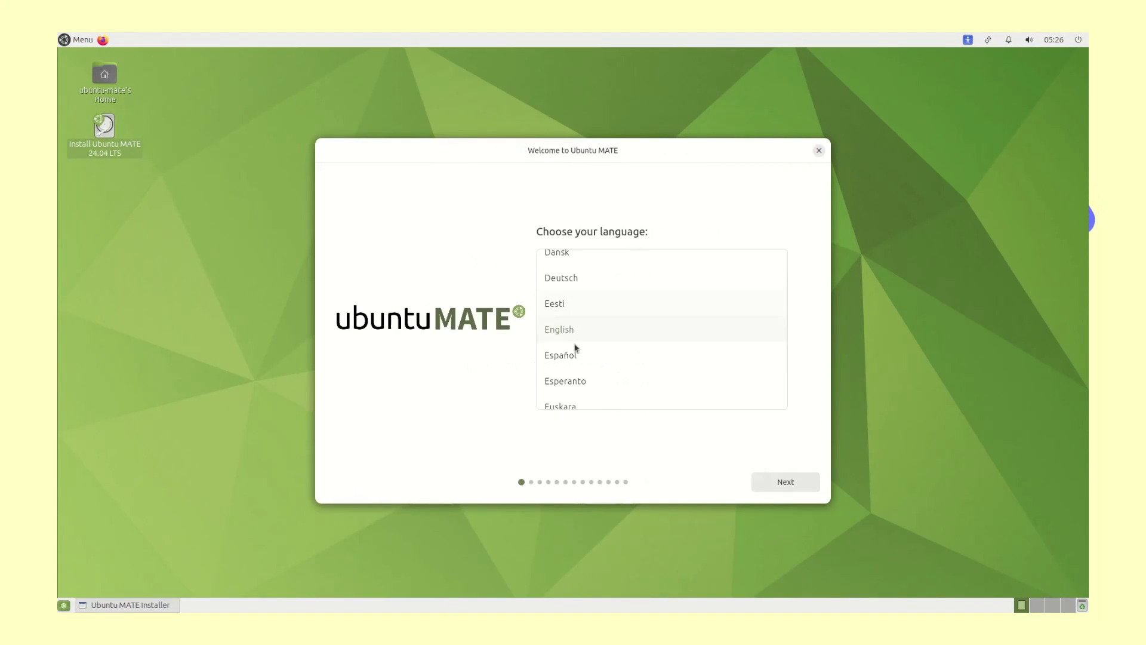
- Advance past the language page and expand the Seeing and Hearing accessibility options
left_click(787, 484)
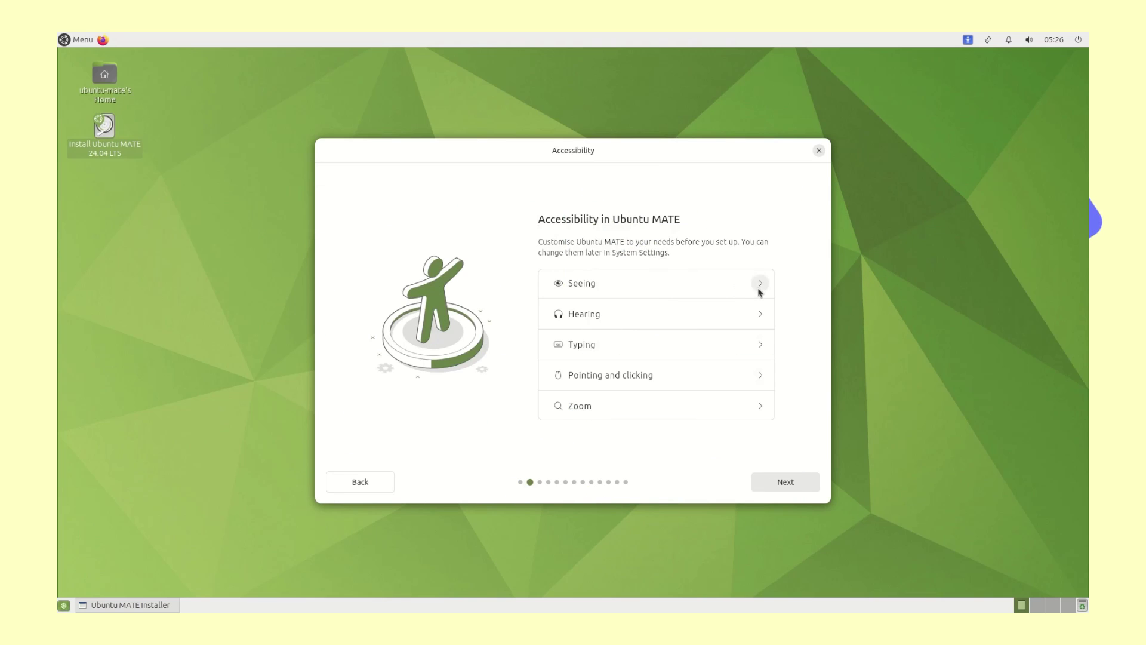
left_click(761, 290)
left_click(760, 255)
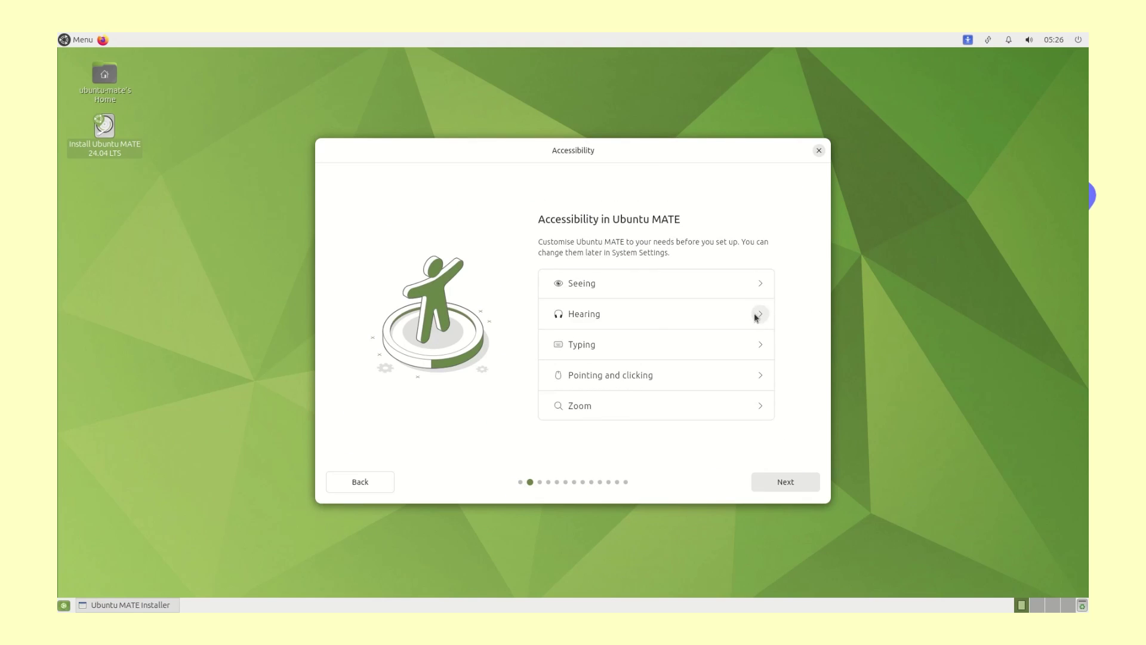
left_click(760, 311)
- Expand the Typing, Pointing and clicking, and Zoom options, then collapse Zoom again
left_click(515, 297)
left_click(515, 318)
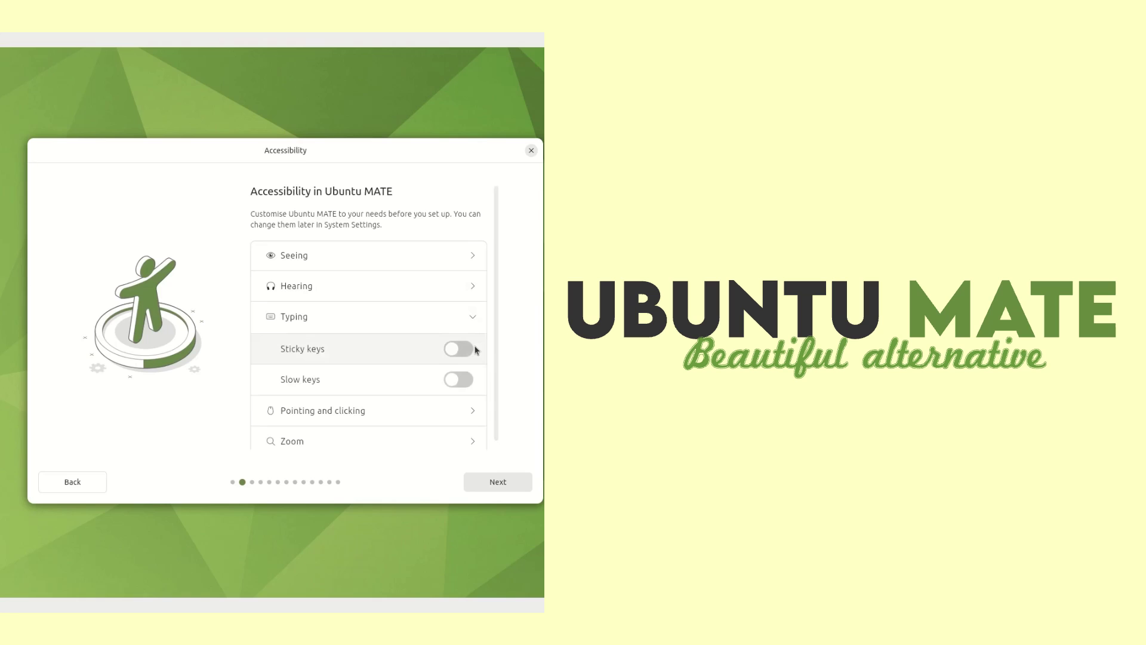
left_click(474, 318)
left_click(475, 374)
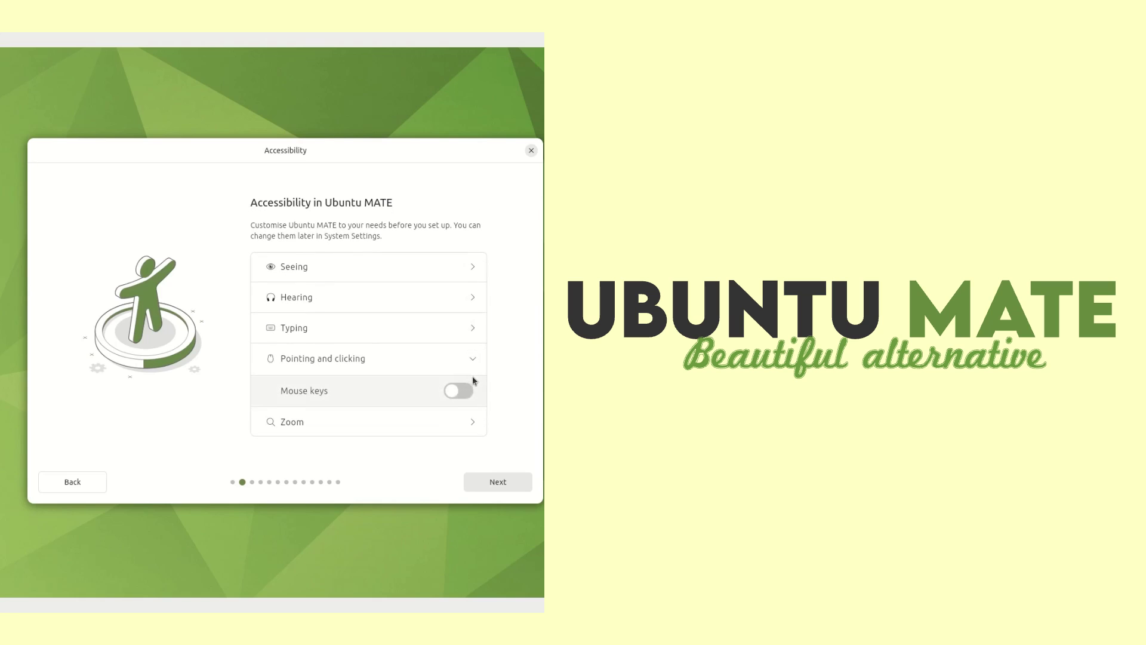
left_click(476, 372)
left_click(472, 407)
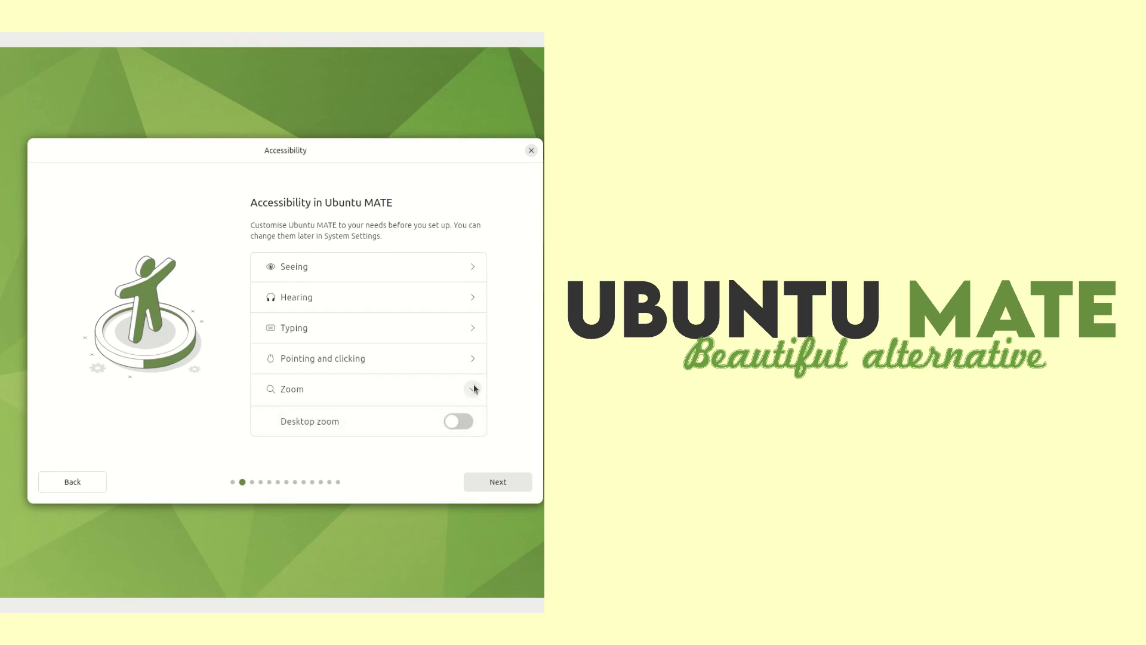
left_click(474, 381)
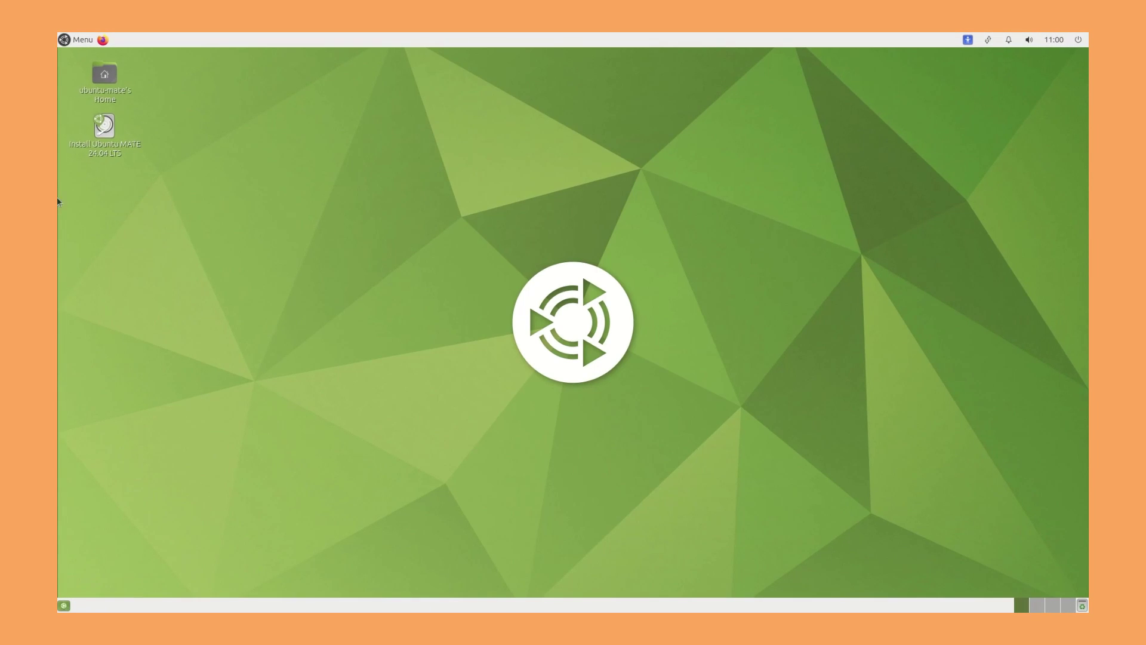
- Open the Menu on Accessories, then browse the categories down to Universal Access
left_click(72, 39)
left_click(93, 122)
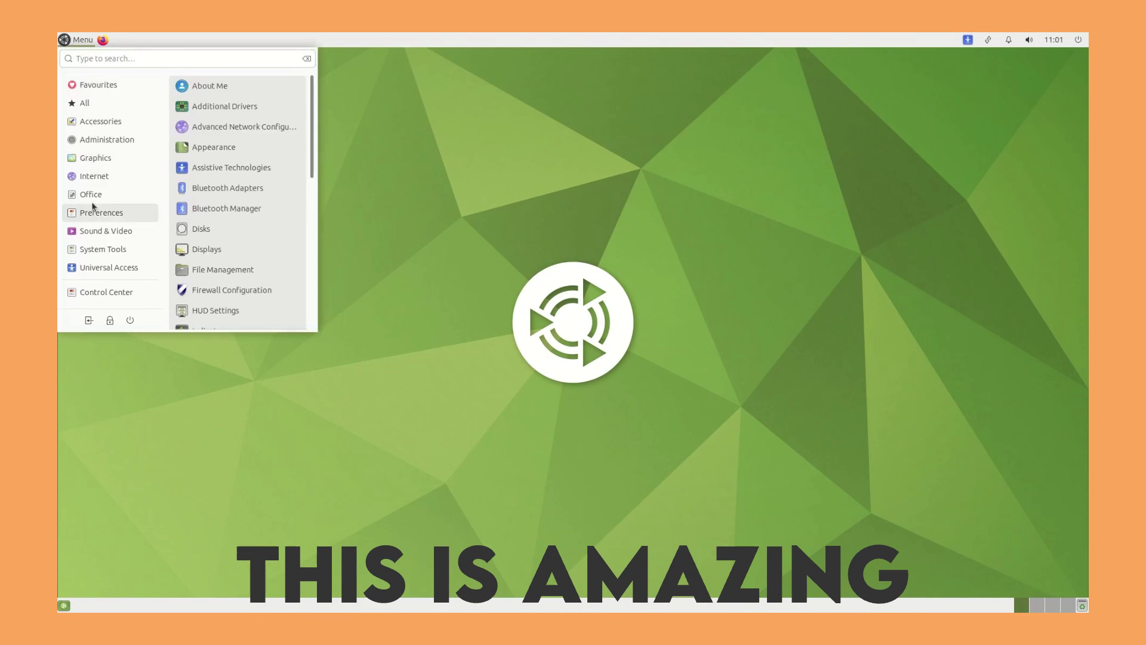
mouse_move(96, 175)
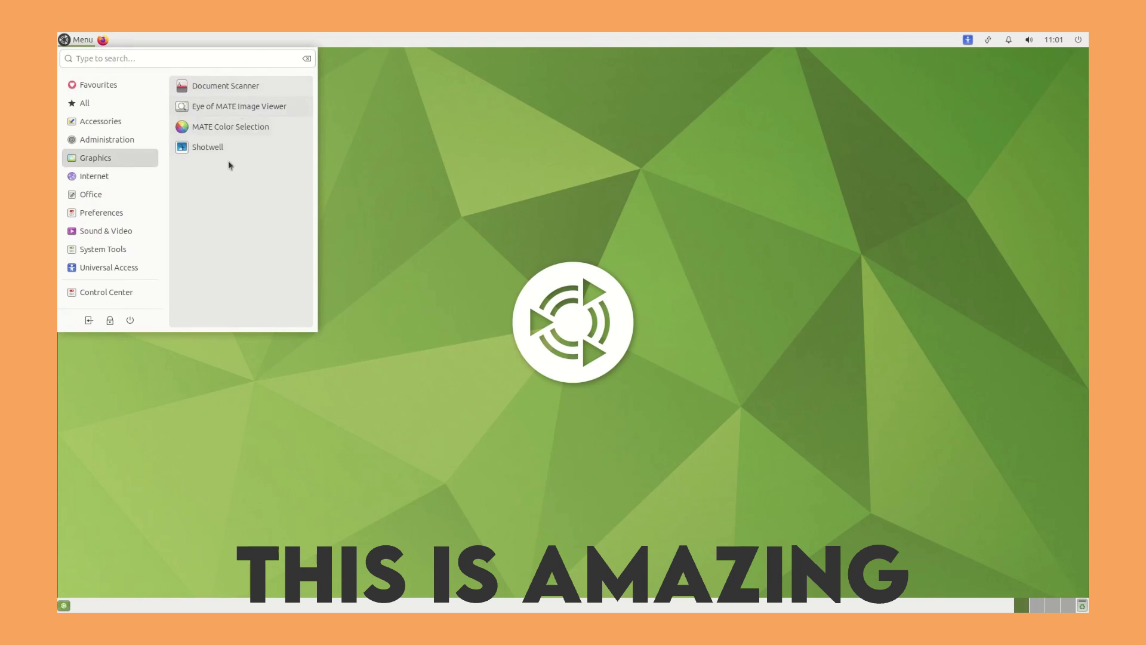
mouse_move(110, 90)
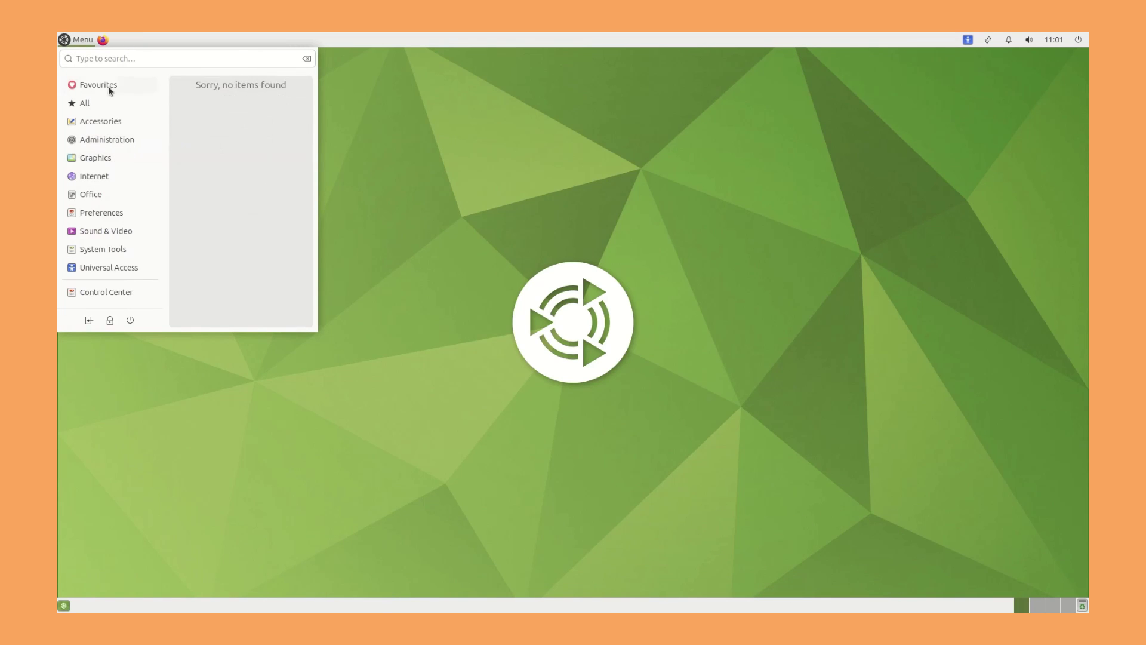
mouse_move(91, 232)
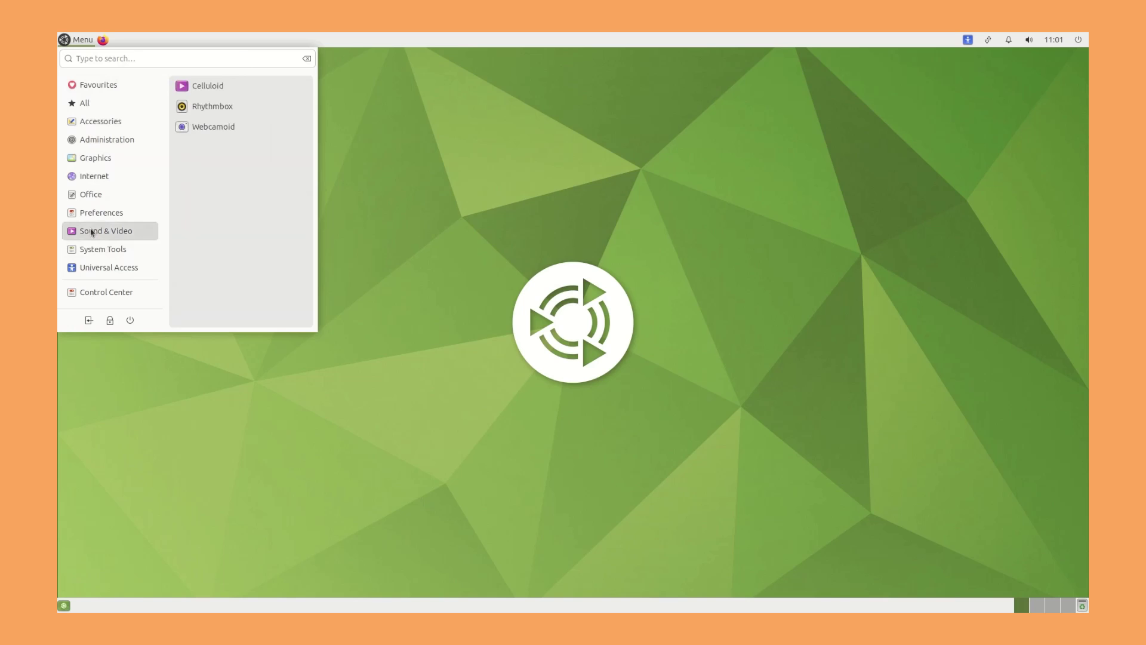
mouse_move(92, 194)
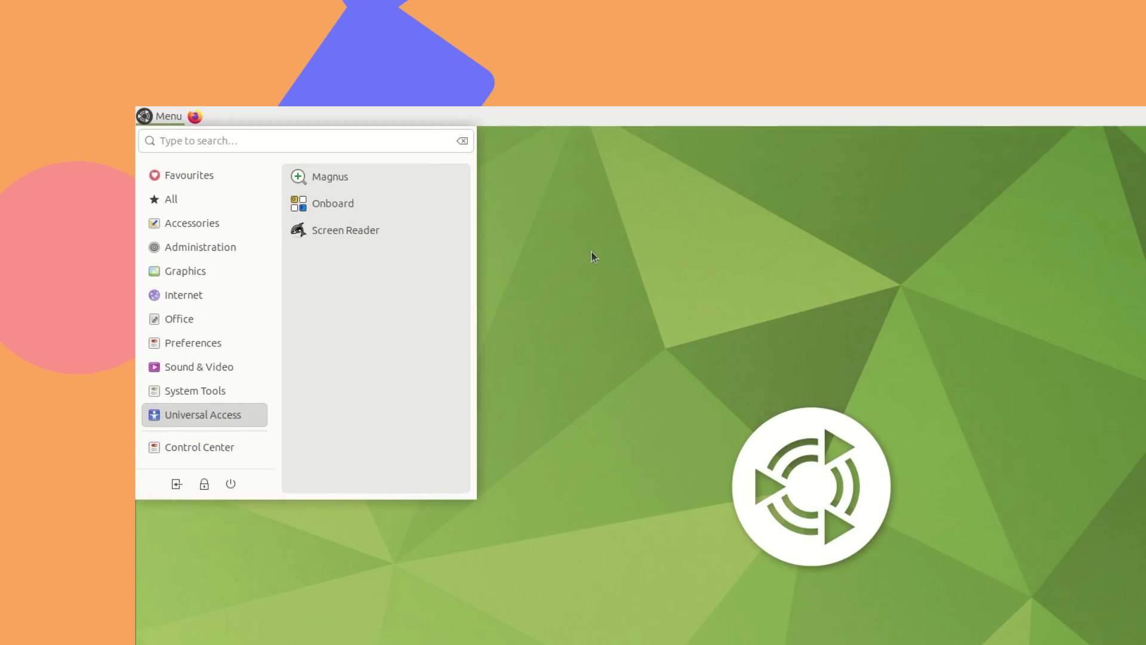
- Dismiss the application menu and rubber-band select both desktop icons
left_click(571, 163)
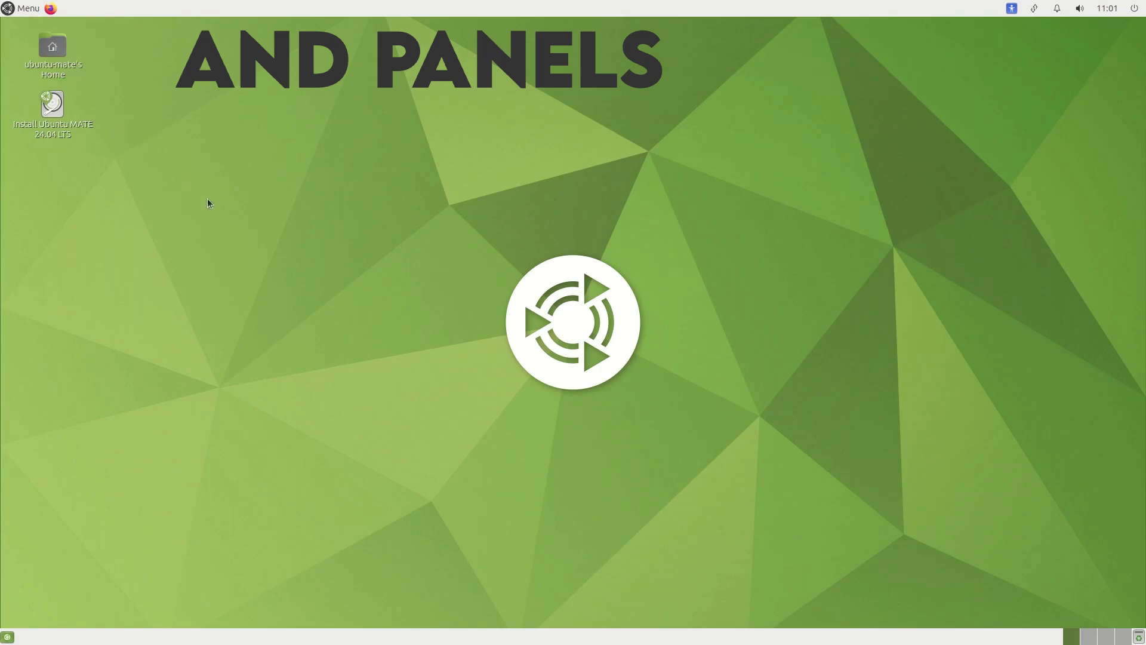
mouse_move(213, 227)
left_mouse_down()
mouse_move(102, 102)
mouse_move(1, 19)
mouse_move(213, 239)
left_mouse_up()
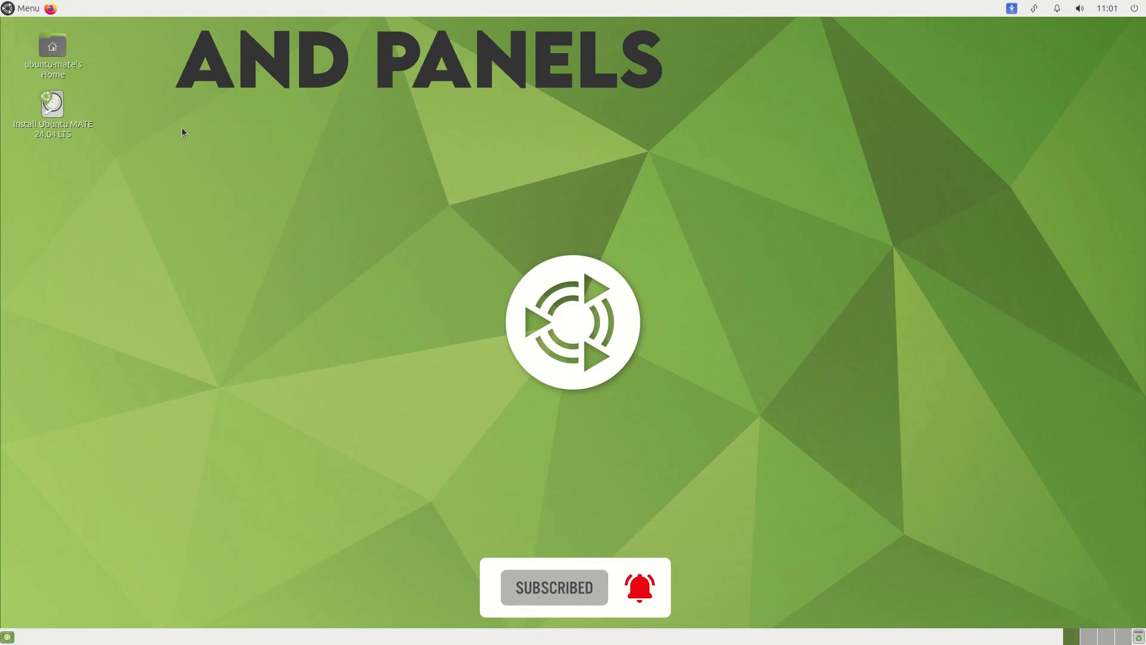
- Browse the accessibility, notifications and sound tray menus, then minimize Firefox
left_click(1009, 13)
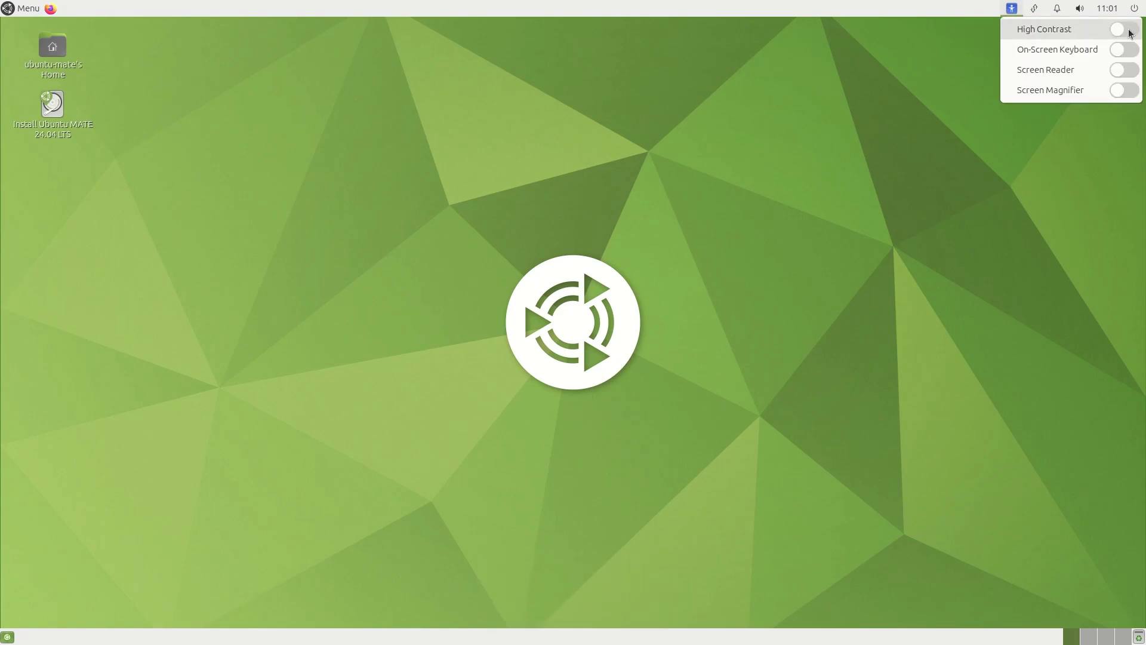
key("Right")
key("Right")
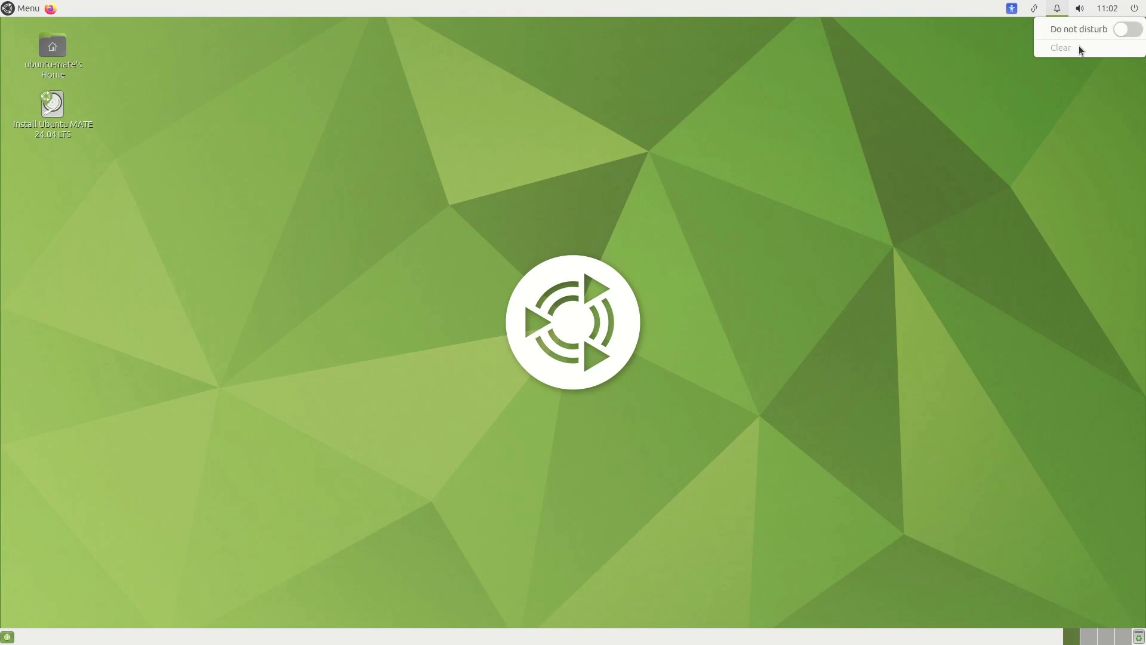
key("Right")
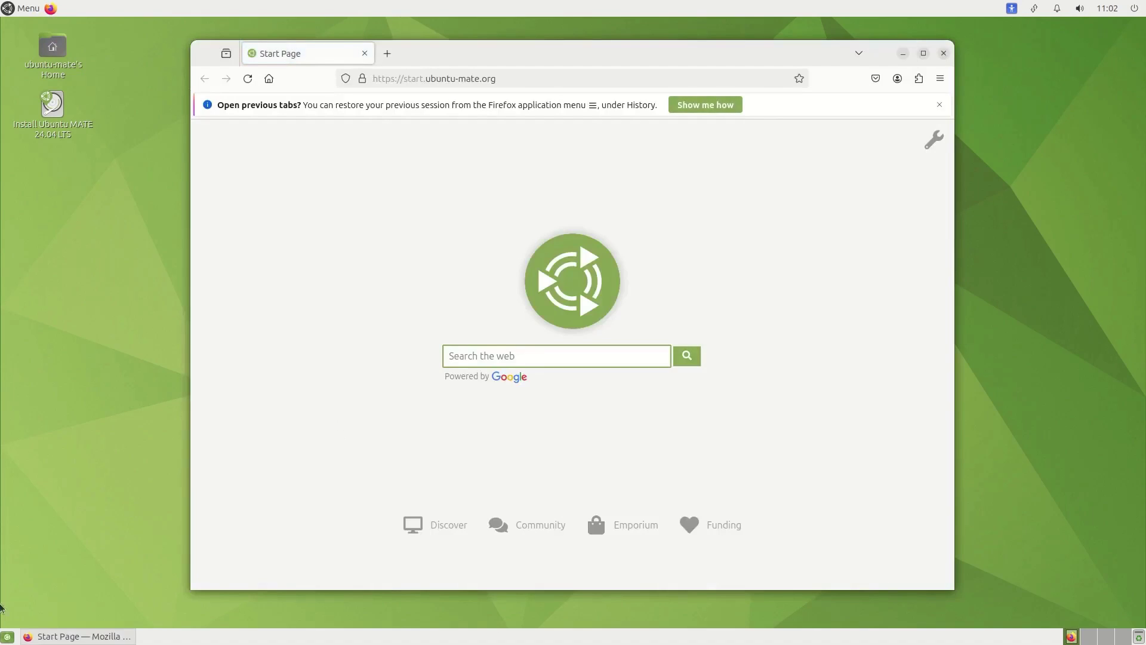
left_click(7, 636)
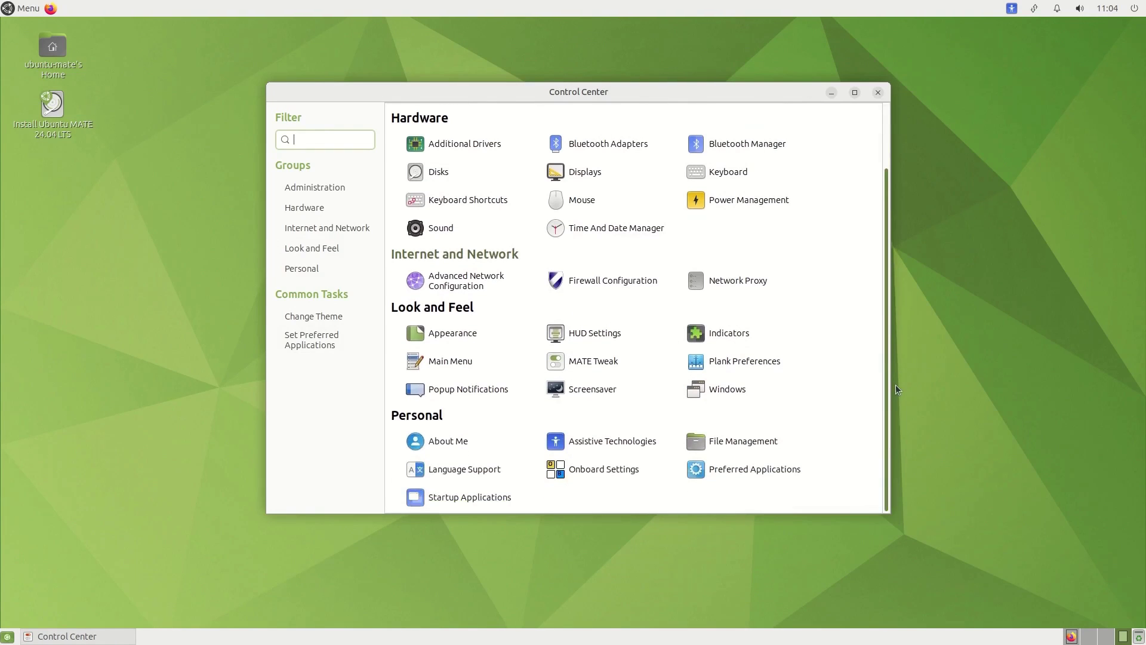
- Scroll through the Control Center and the Appearance Theme grid of Yaru variants
scroll(894, 247, "up", 3)
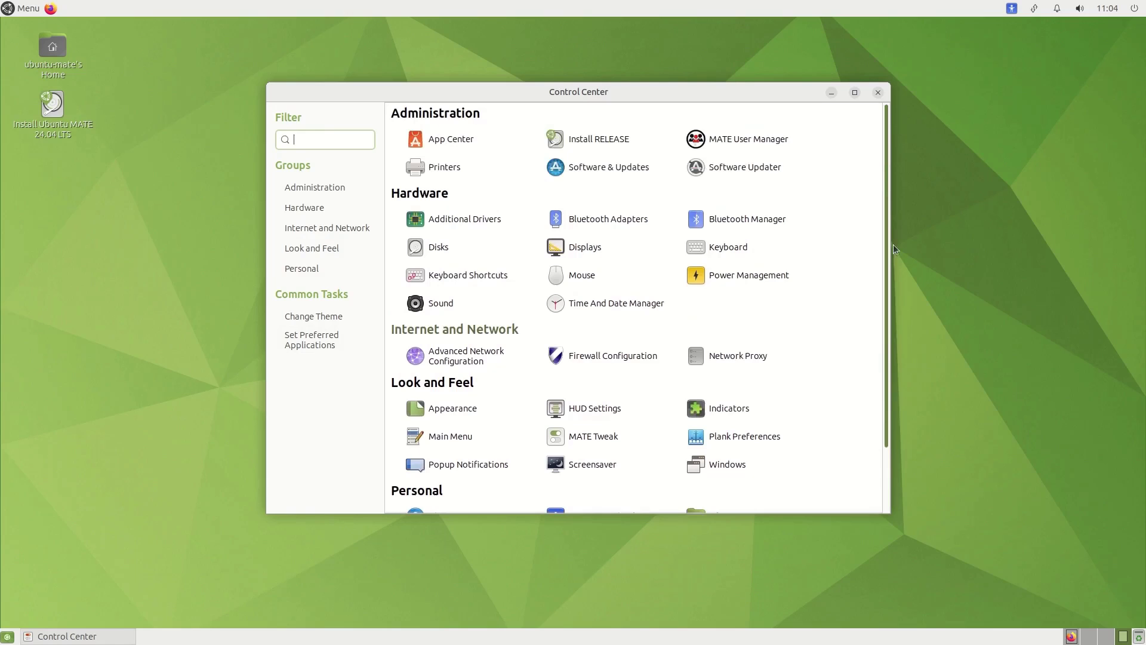
scroll(892, 269, "down", 3)
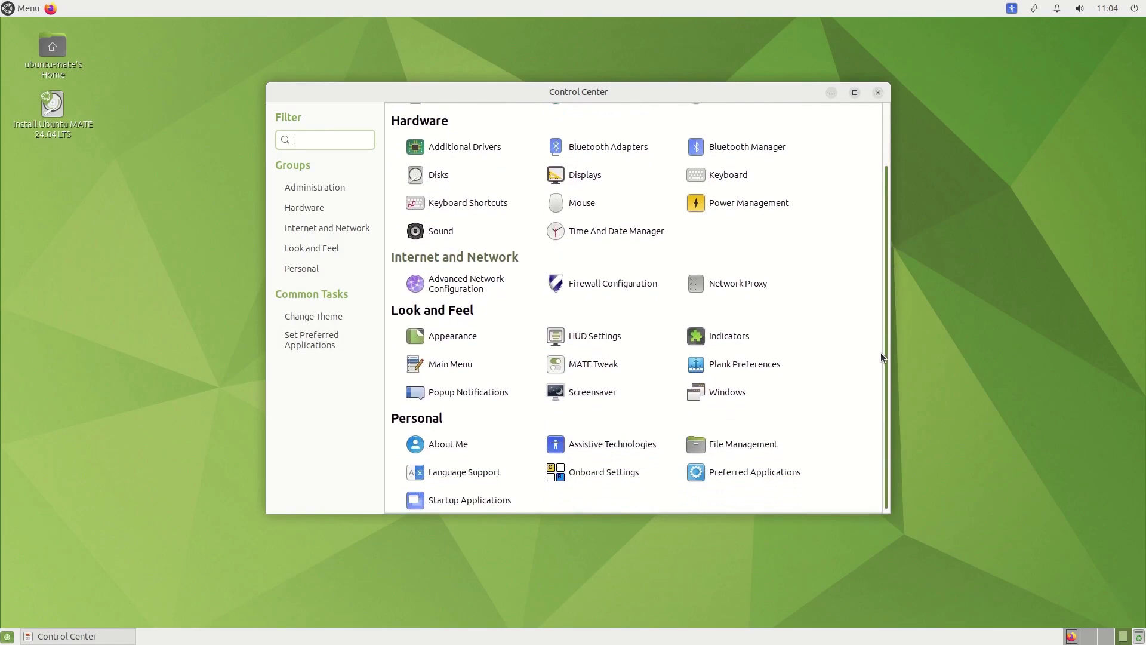
scroll(883, 262, "up", 3)
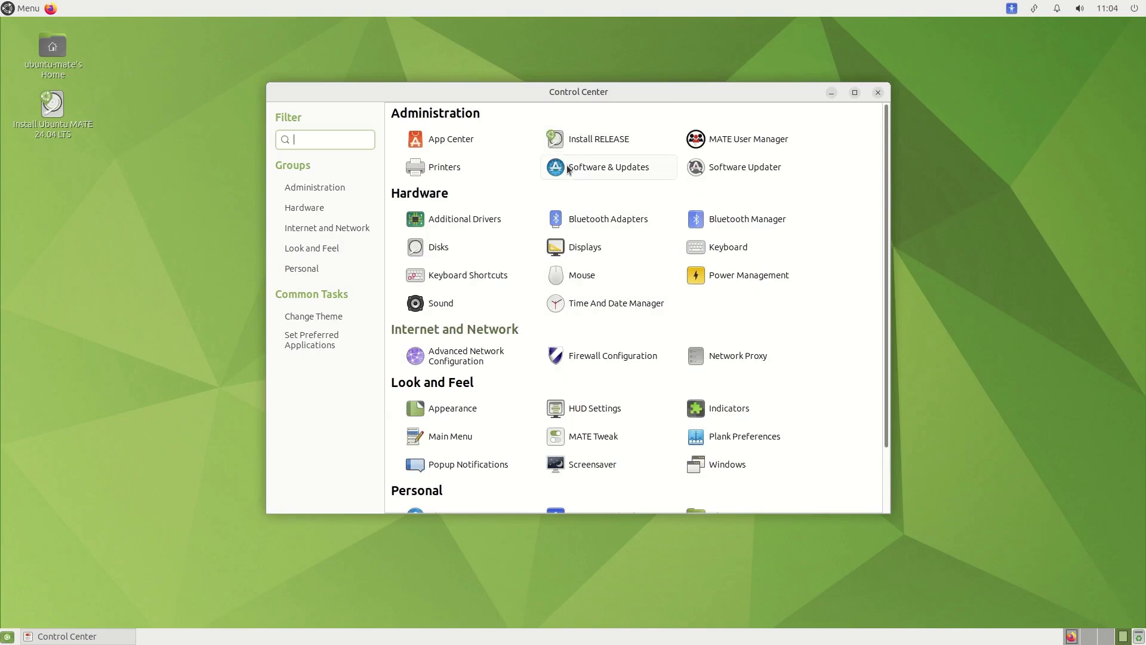
scroll(561, 164, "down", 3)
left_click_drag(454, 124, 454, 186)
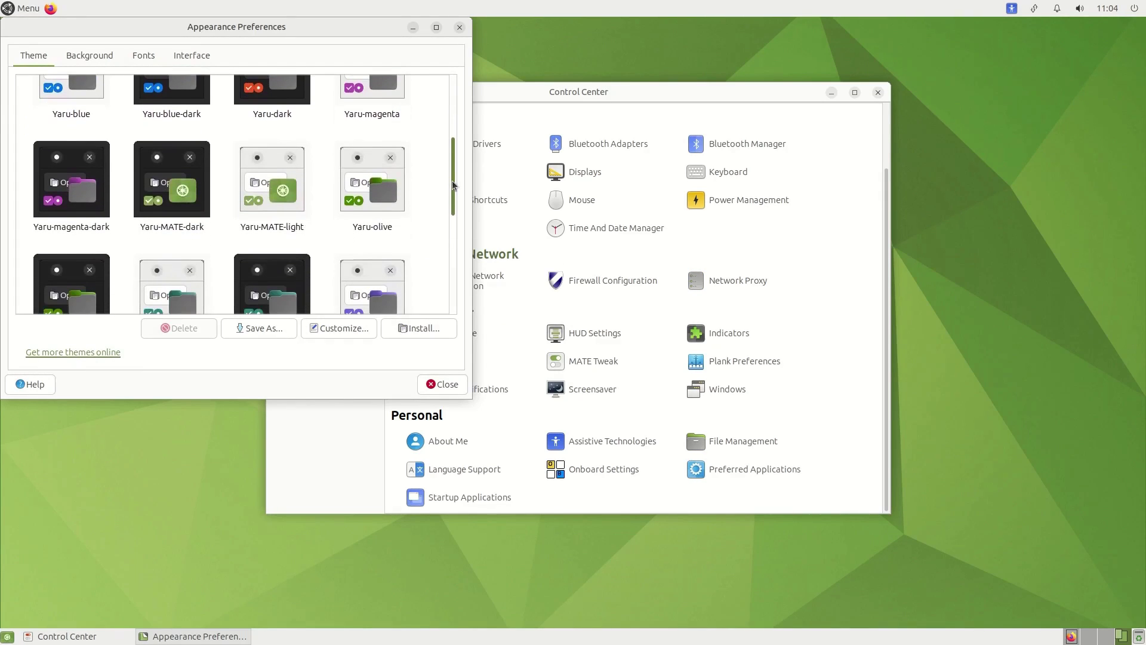
- Apply the Yaru-MATE-dark theme and choose the rain-on-glass wallpaper
left_click(152, 188)
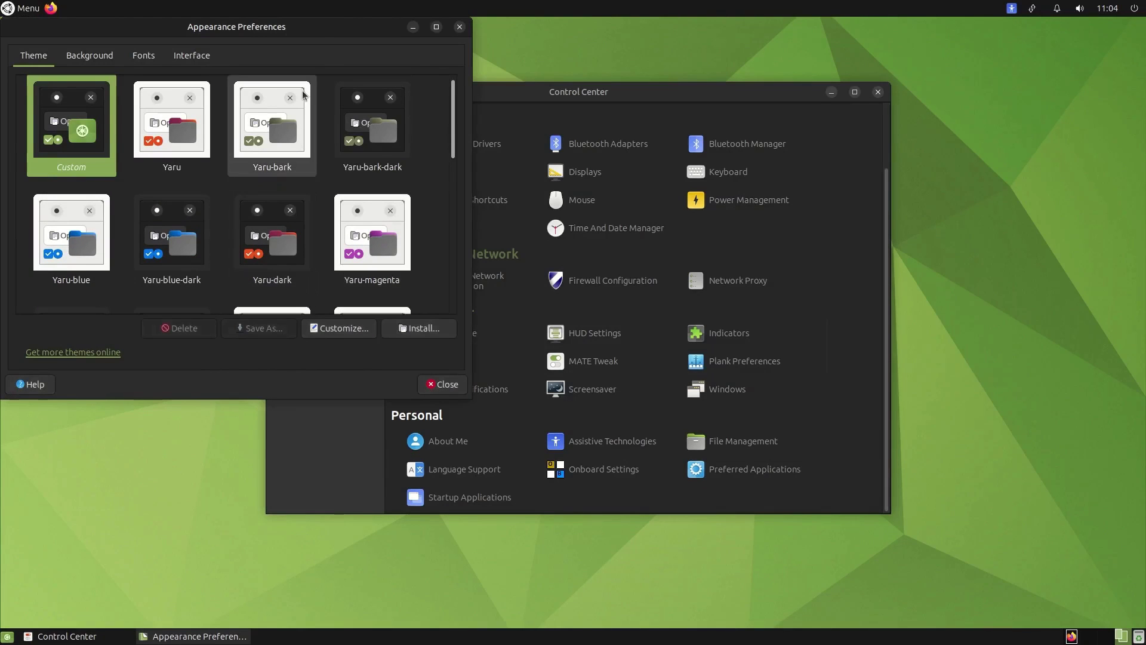
mouse_move(454, 115)
left_mouse_down()
mouse_move(453, 247)
mouse_move(450, 100)
left_mouse_up()
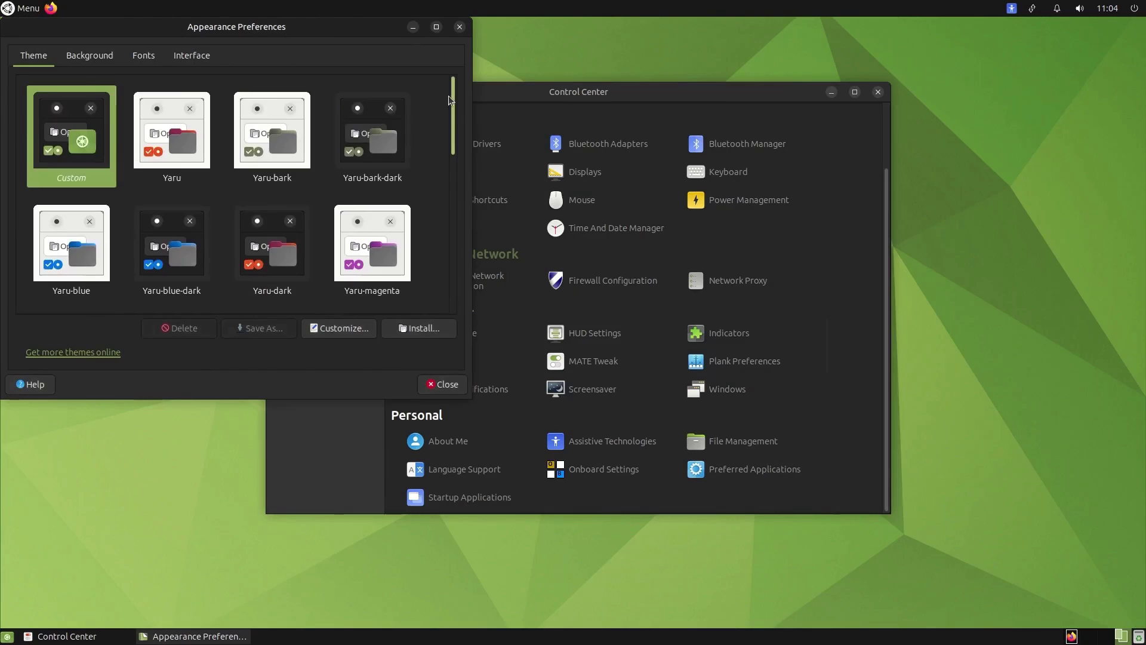
left_click(86, 56)
left_click_drag(291, 28, 429, 93)
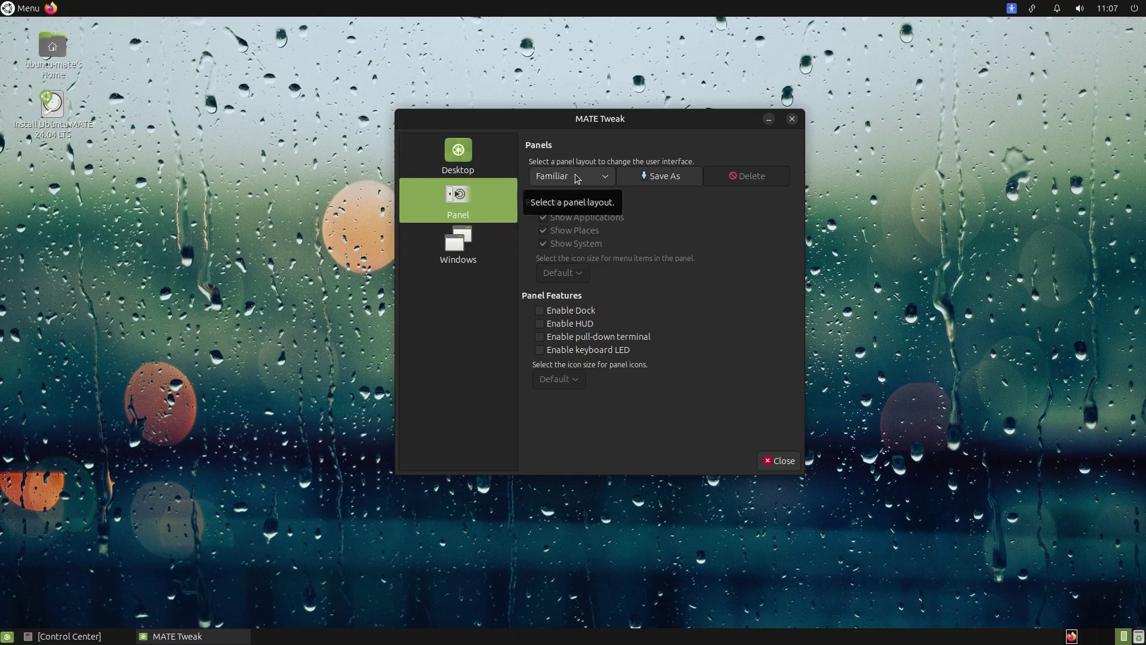
left_click(577, 180)
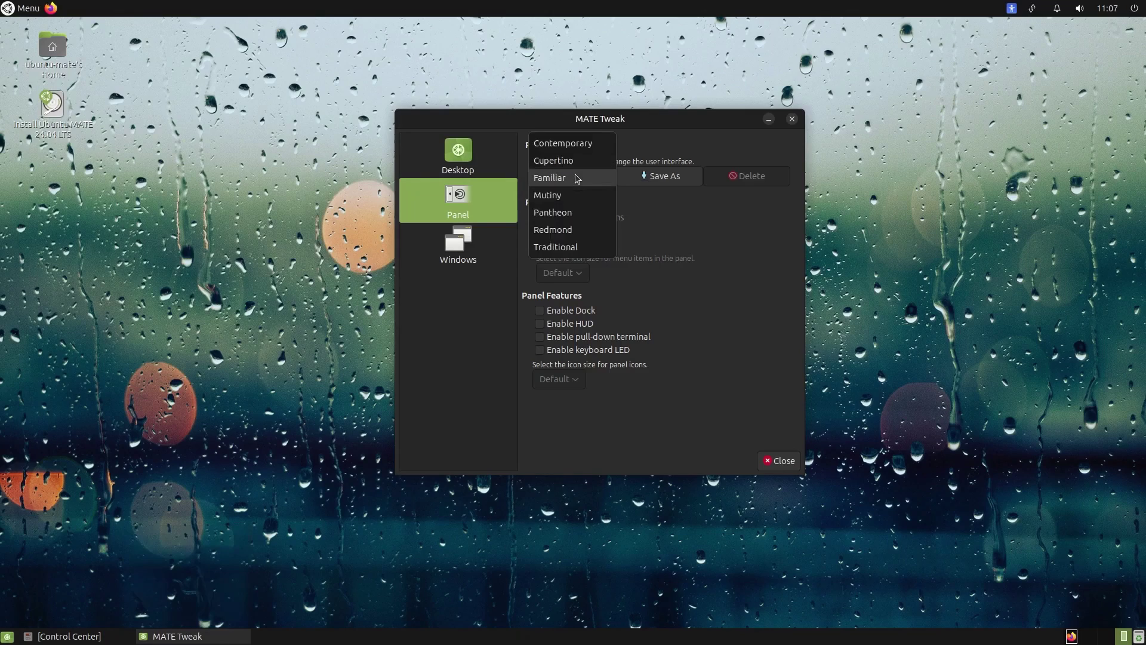
- Select the Mutiny panel layout and confirm replacing the current layout
left_click(553, 197)
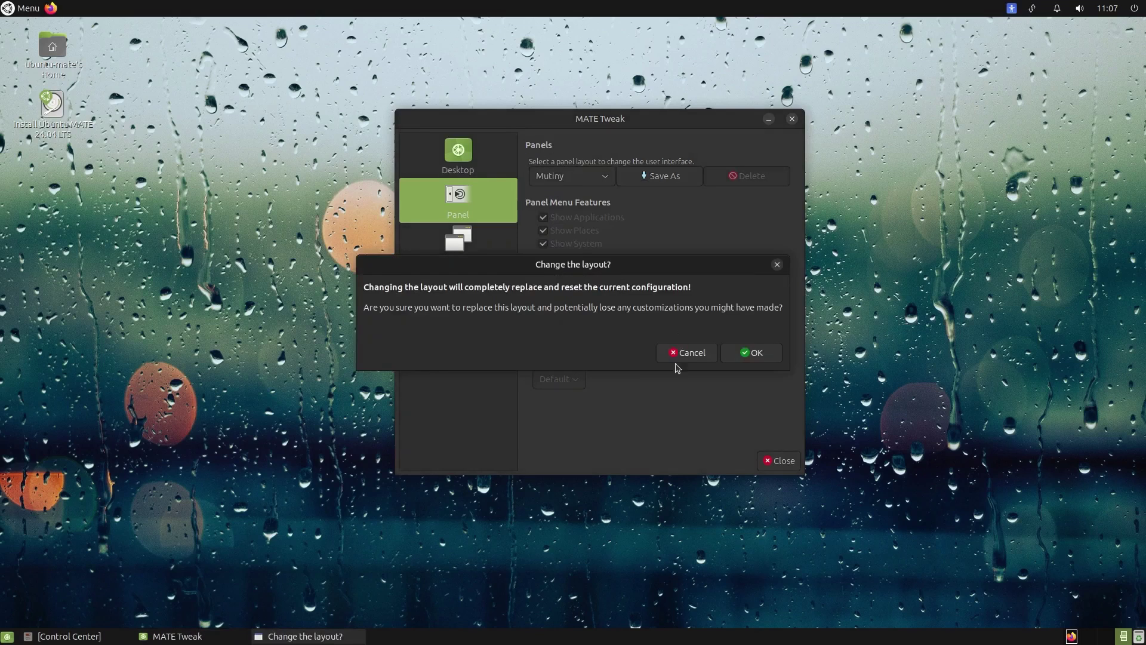
left_click(750, 354)
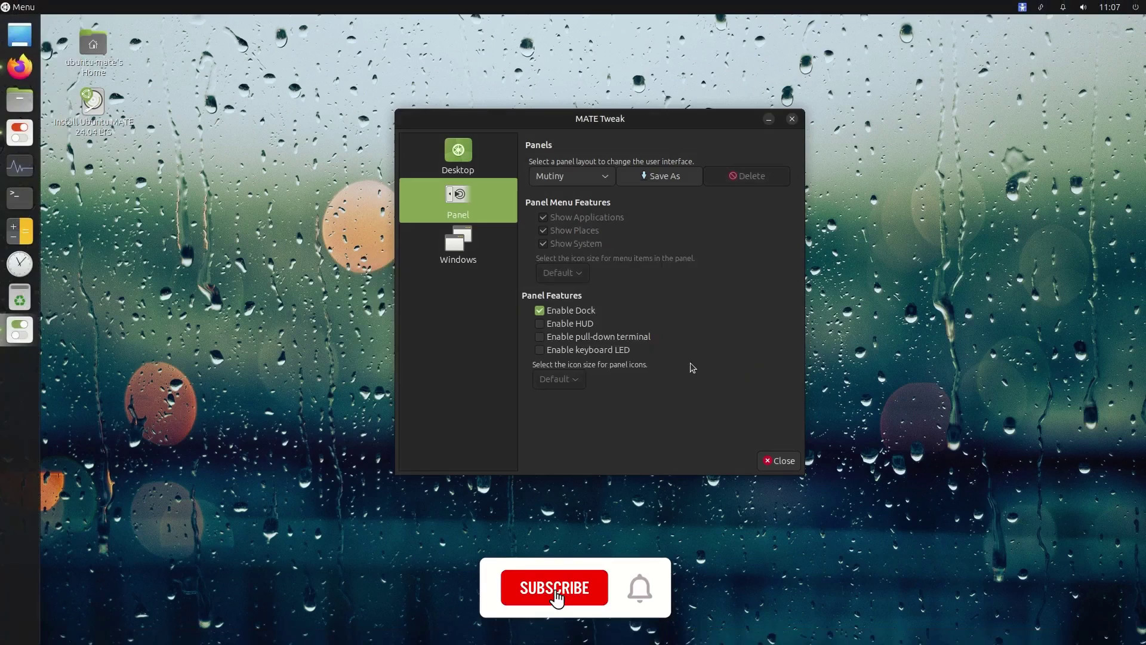
- Minimize MATE Tweak, browse All and Accessories in the full-screen menu, then close it
left_click(769, 118)
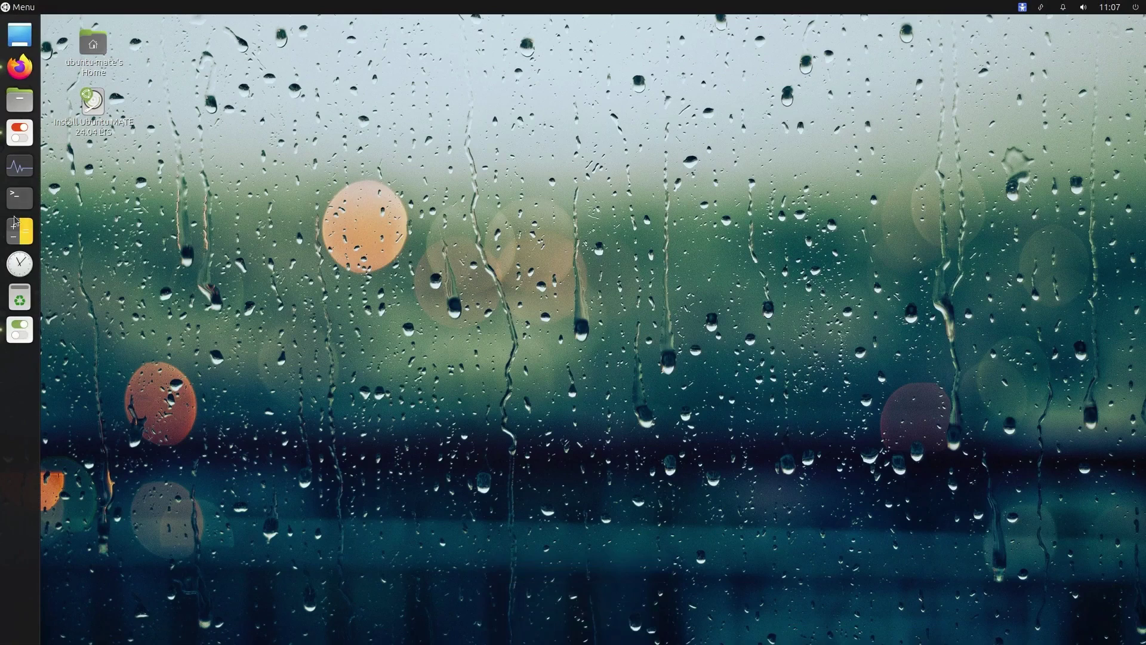
left_click(8, 3)
left_click(74, 86)
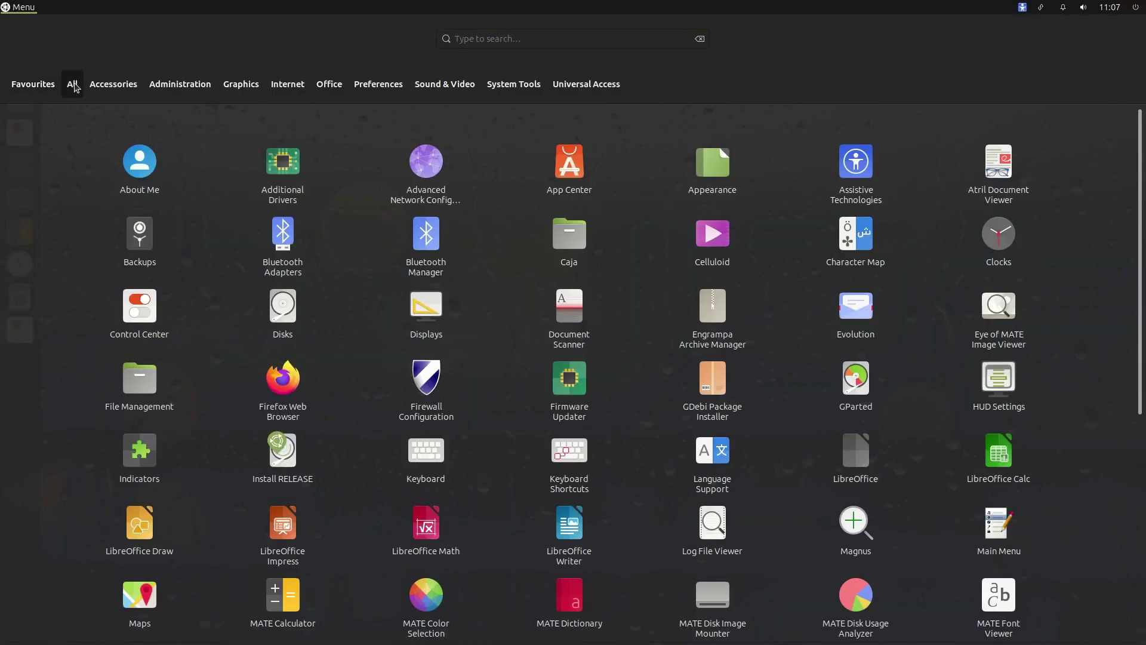
left_click(132, 87)
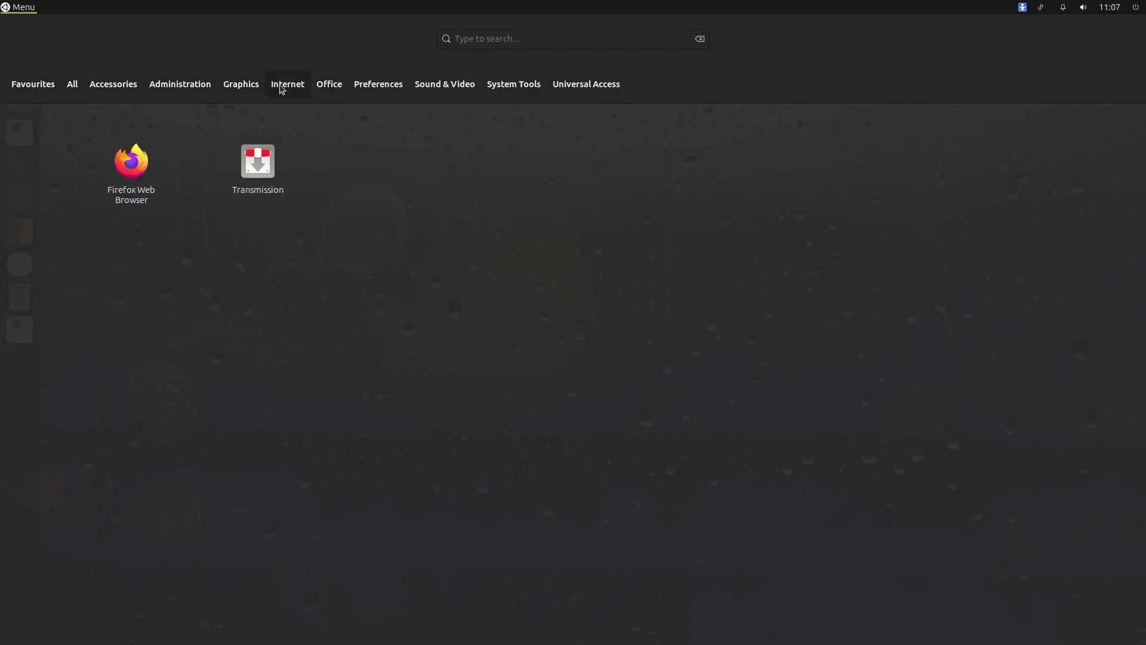
mouse_move(320, 90)
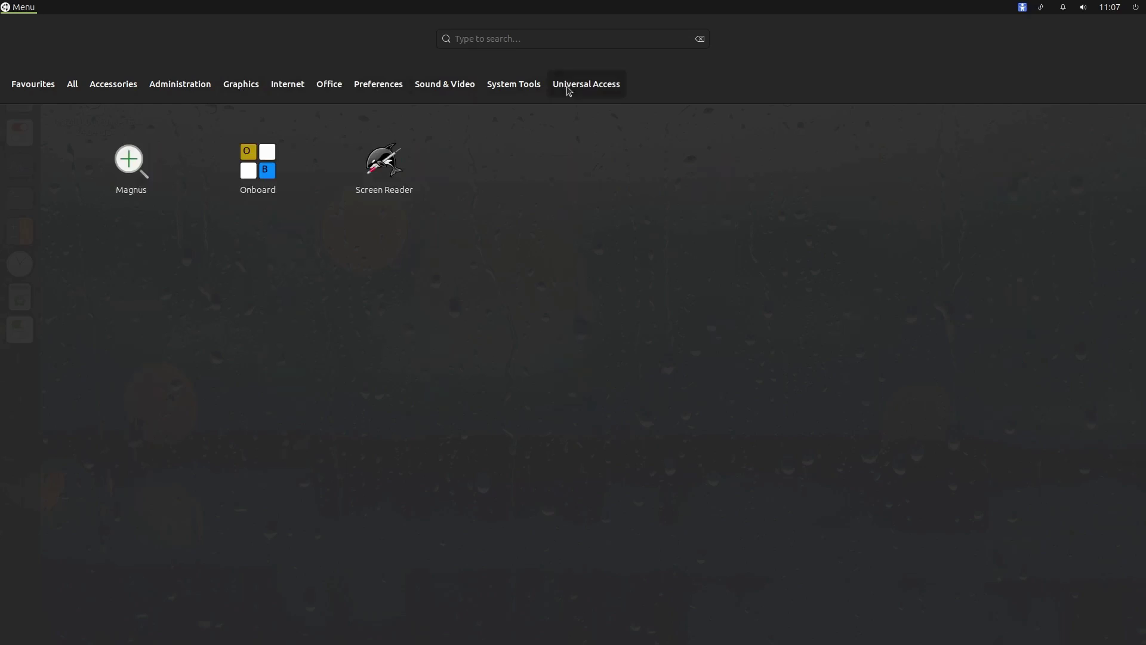
left_click(76, 88)
scroll(90, 122, "down", 10)
scroll(765, 220, "up", 10)
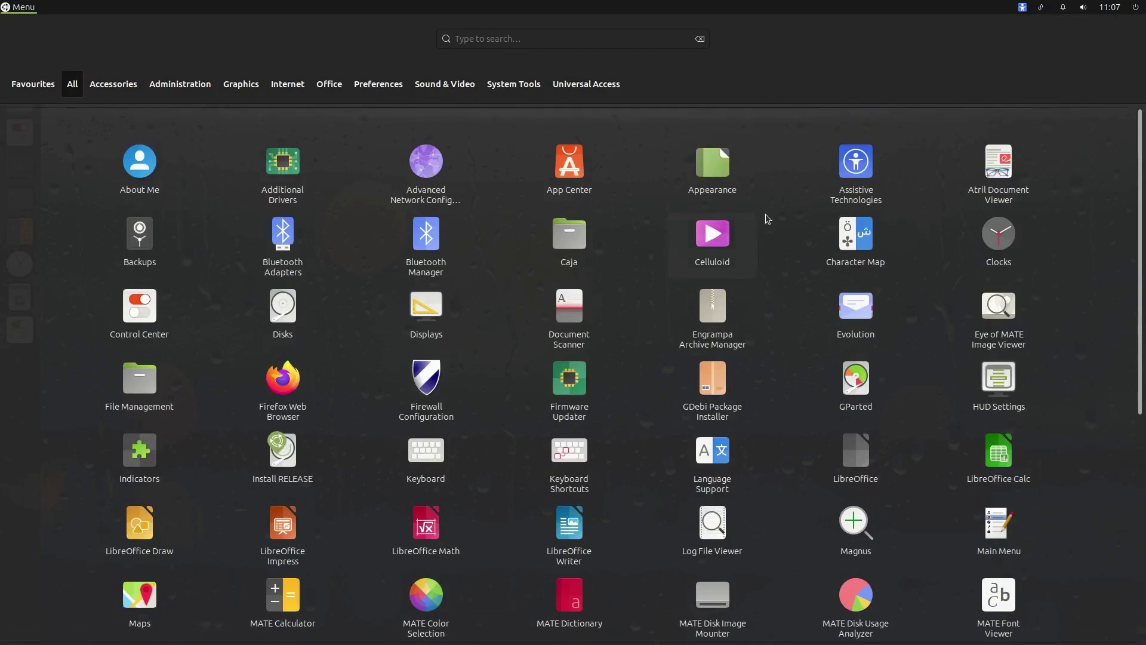
left_click(21, 11)
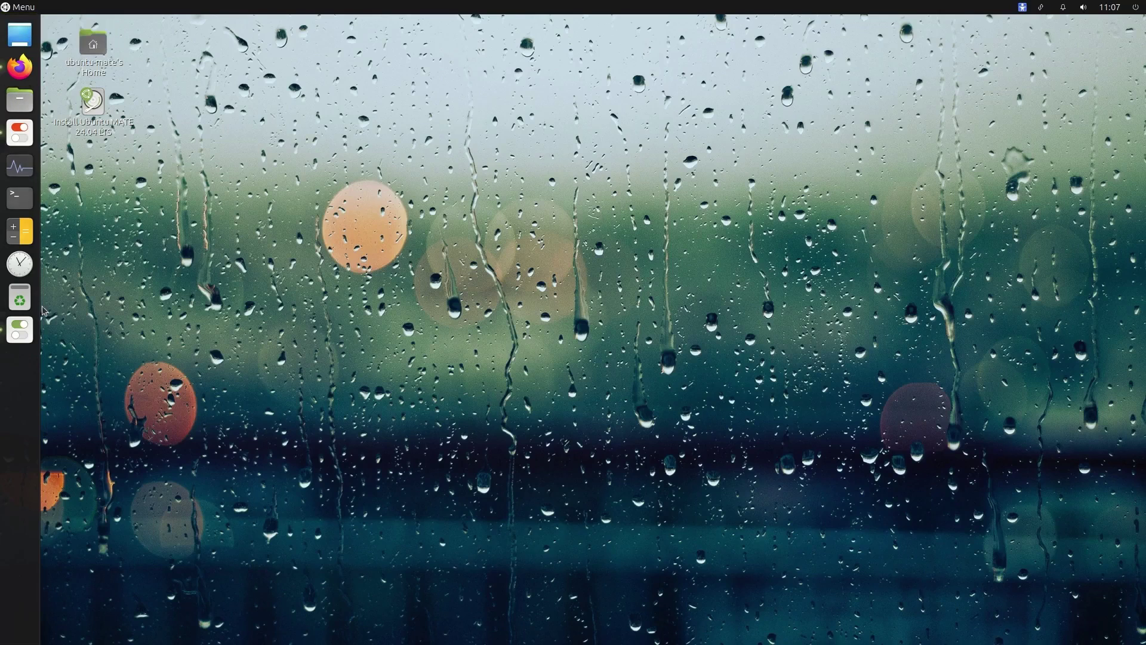
- Reopen MATE Tweak from the dock and switch the panel layout to Pantheon
left_click(24, 334)
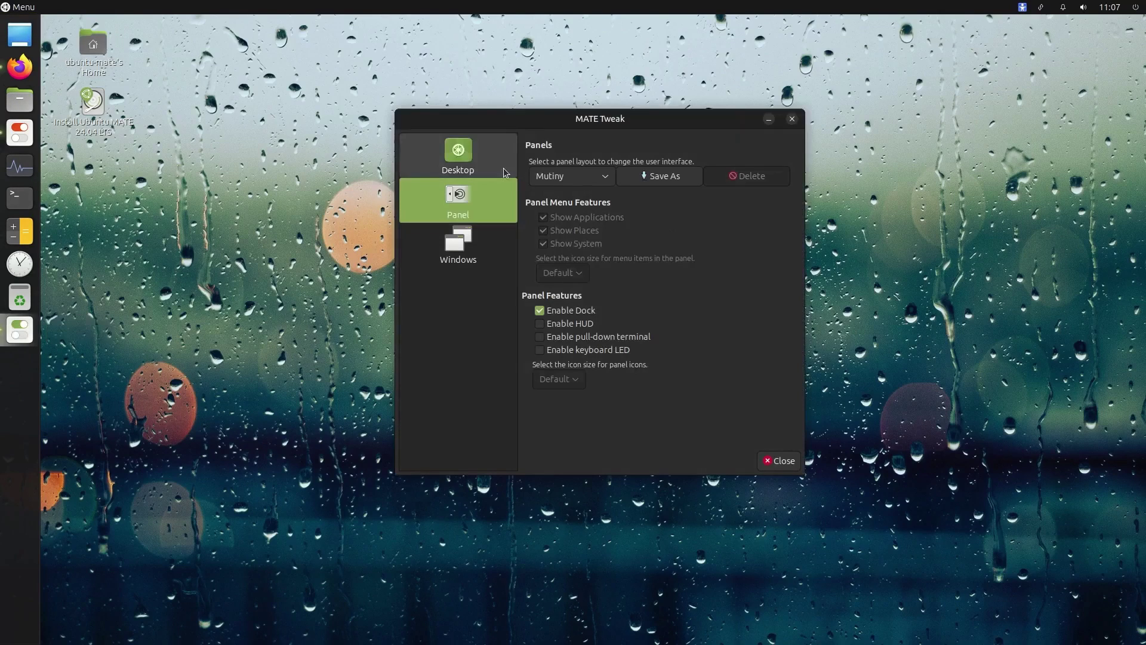
left_click(574, 179)
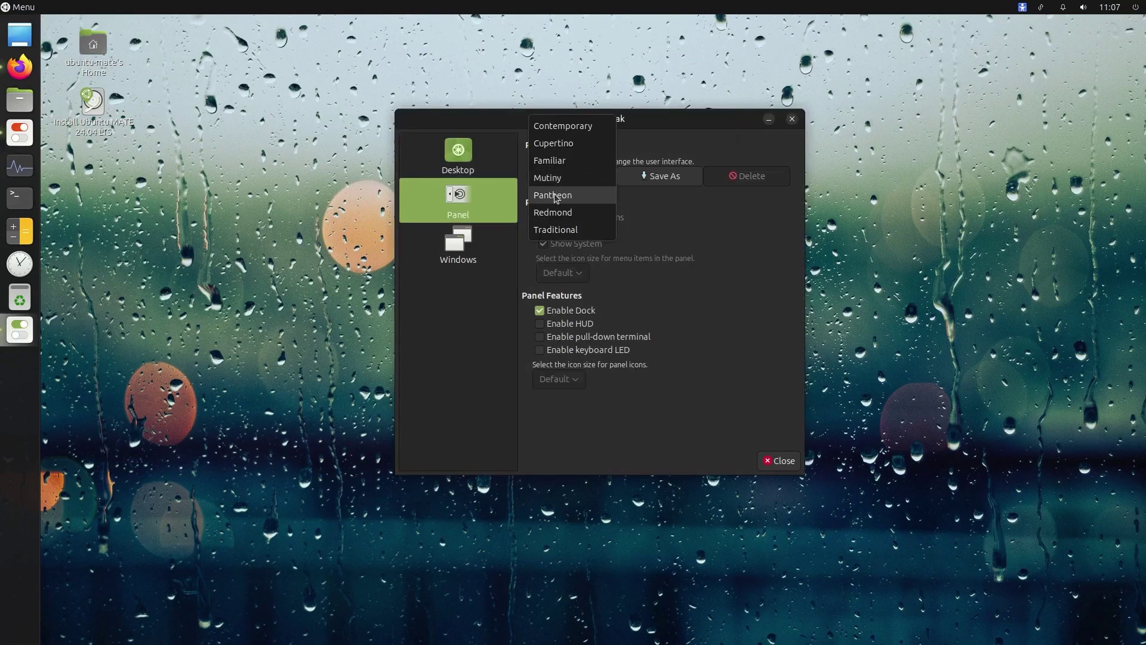
left_click(554, 196)
left_click(749, 352)
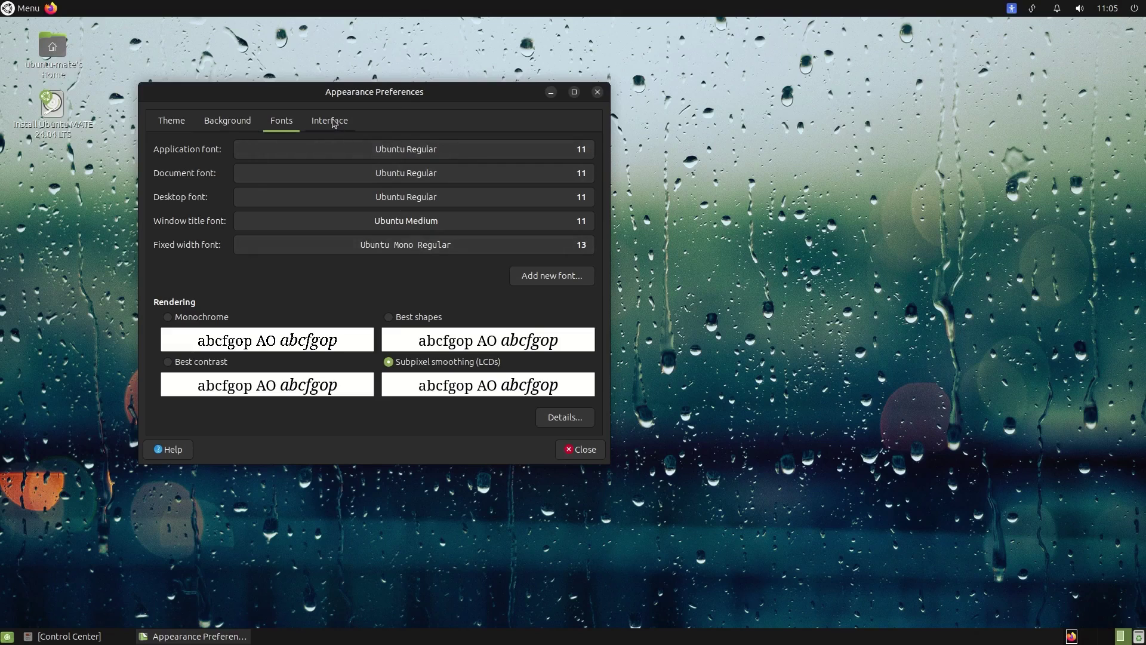
- Show the Interface tab with menu and button icon options in Appearance Preferences
left_click(334, 124)
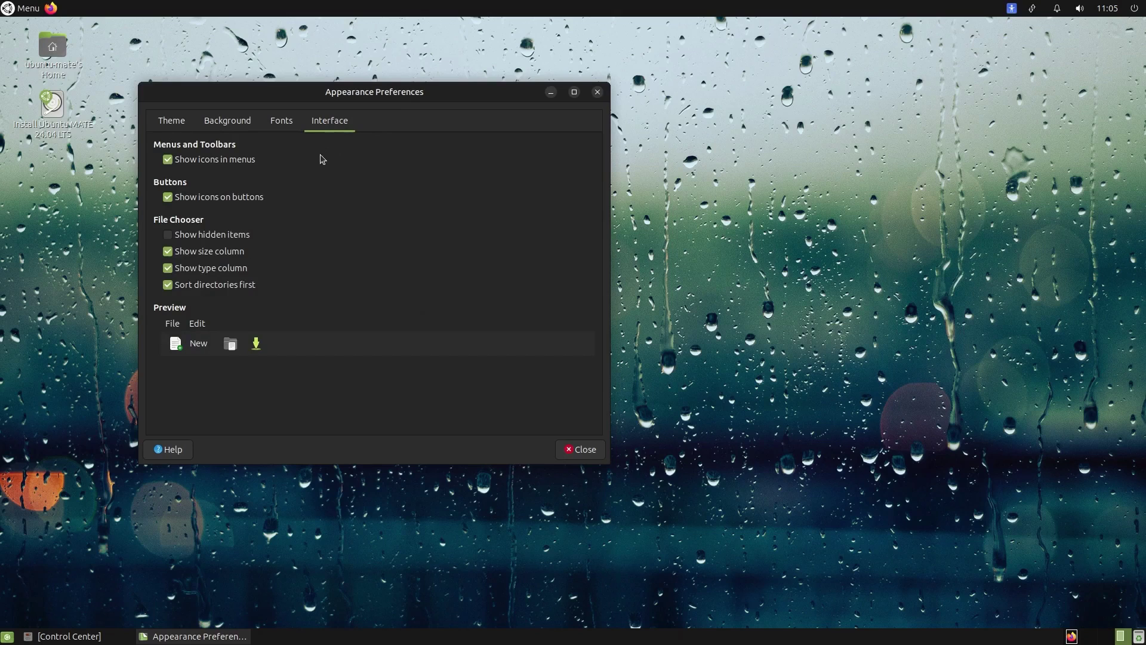